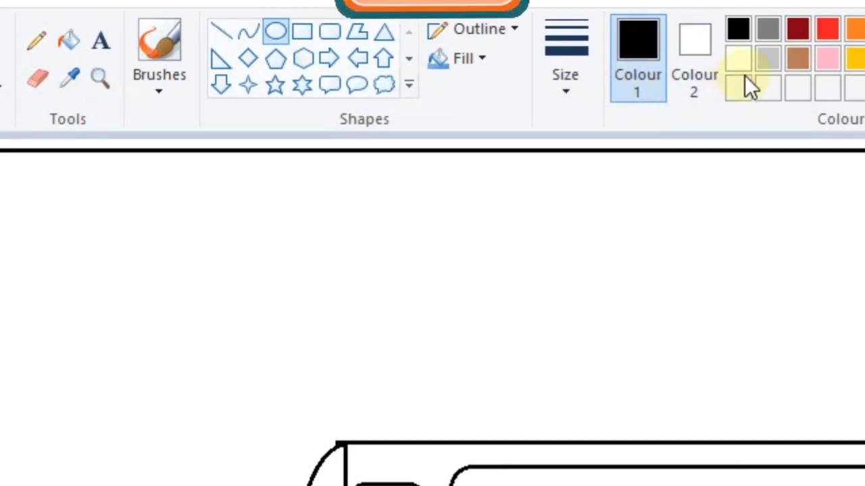
# Fill the wheel's outer ring with dark grey and its inner hub circle with Grey-25%
pyautogui.click(769, 28)
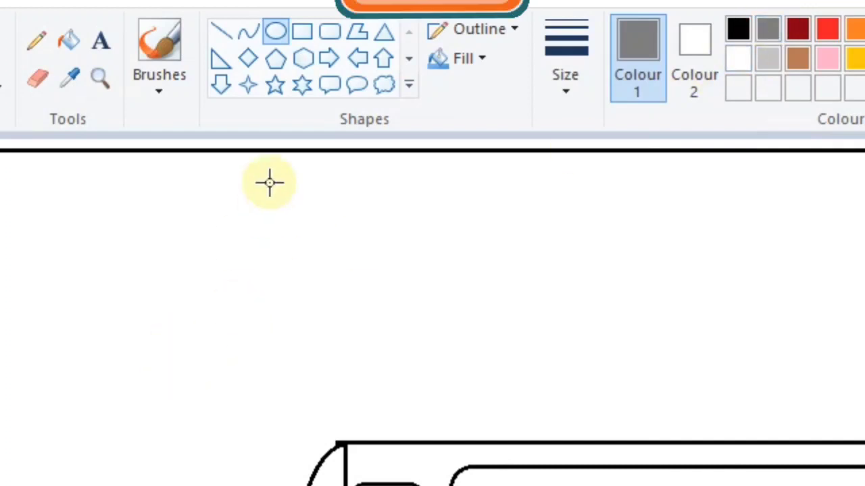
pyautogui.click(69, 38)
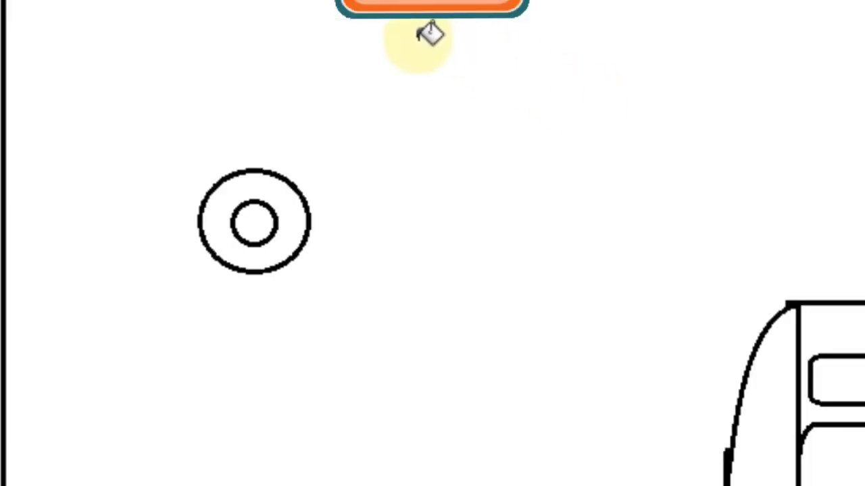
pyautogui.click(285, 189)
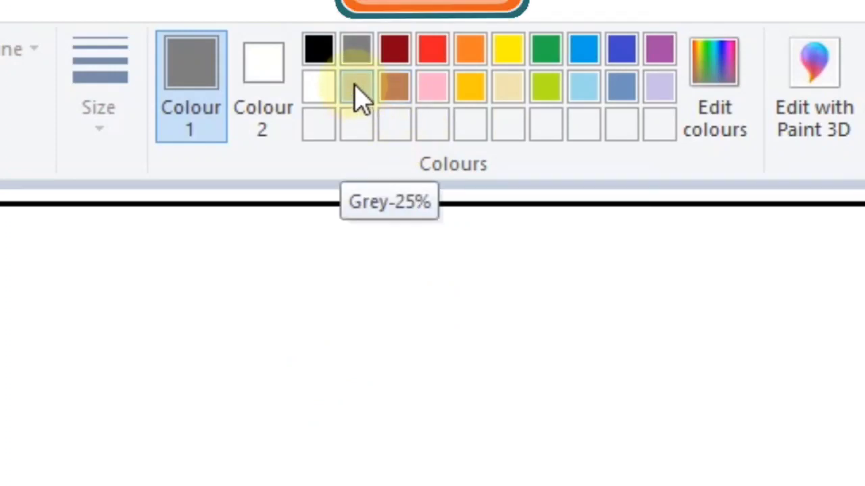
pyautogui.click(358, 94)
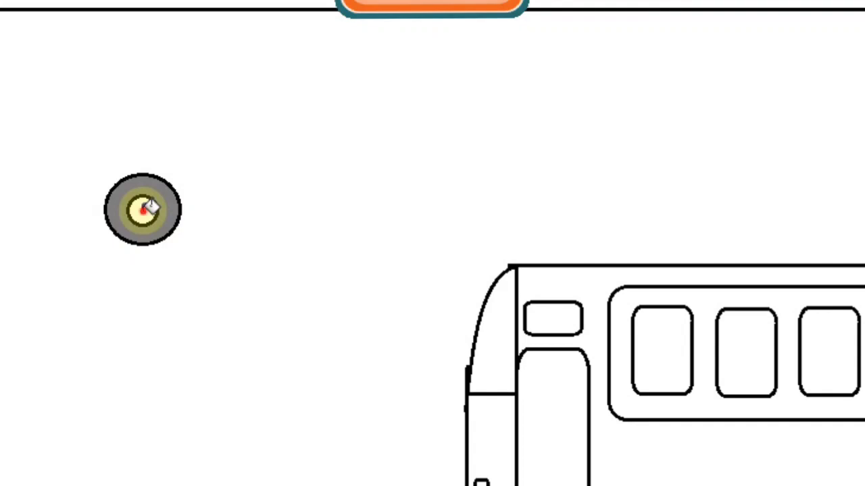
pyautogui.click(143, 210)
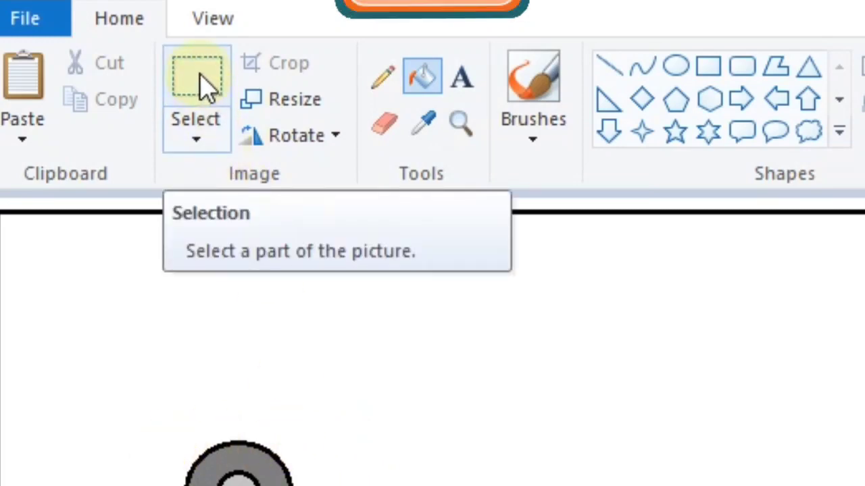
# Copy the finished wheel and place the pasted copy on the bus's lower edge beside the front door
pyautogui.click(203, 86)
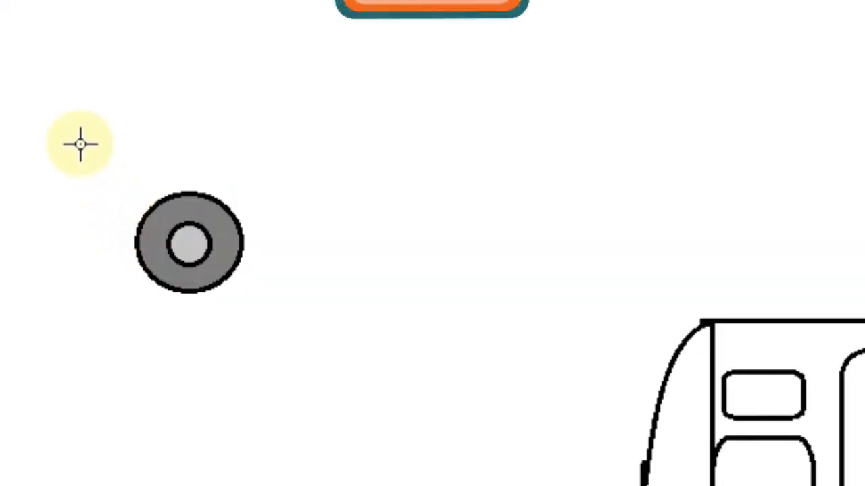
pyautogui.moveTo(80, 144); pyautogui.dragTo(319, 340)
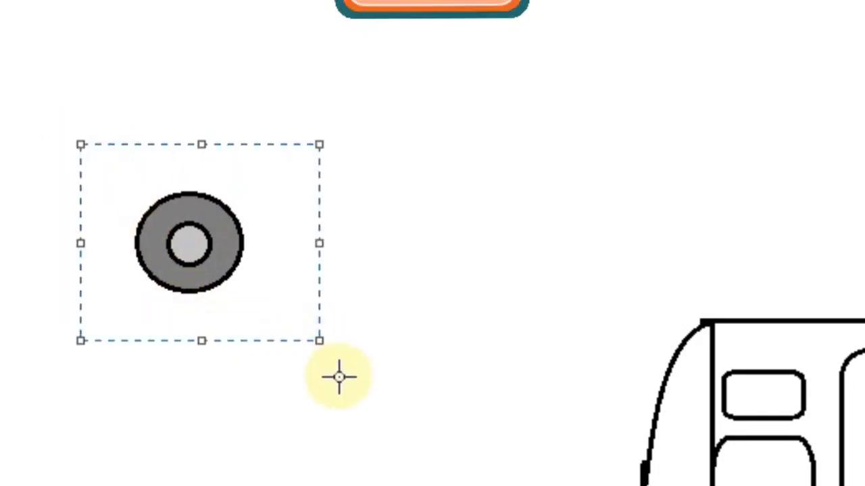
pyautogui.moveTo(223, 245); pyautogui.dragTo(238, 244)
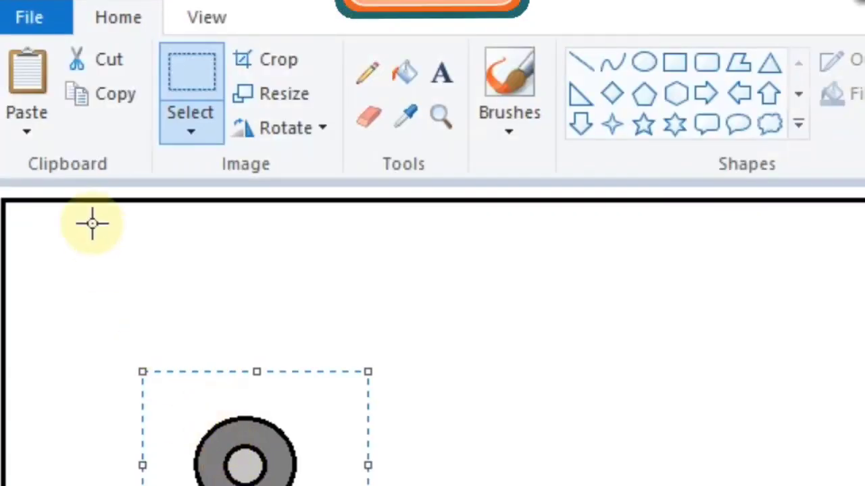
pyautogui.click(103, 94)
pyautogui.click(26, 73)
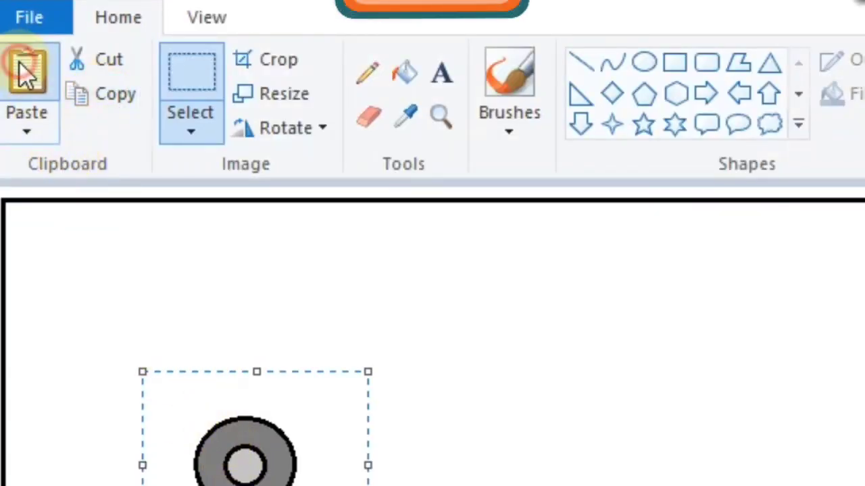
pyautogui.moveTo(99, 289); pyautogui.dragTo(217, 388)
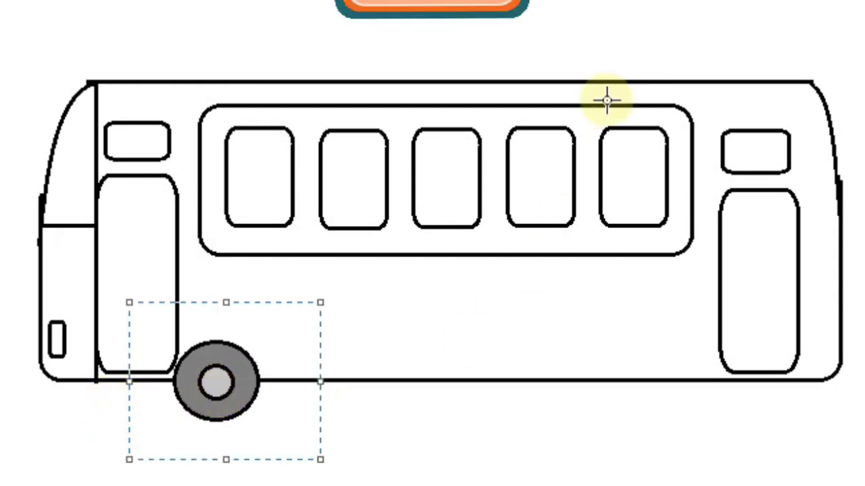
# Nudge the front wheel slightly up and towards the front door so it sits centred on the bus's bottom line
pyautogui.press('Down')
pyautogui.press('Down')
pyautogui.press('Down')
pyautogui.press('Down')
pyautogui.press('Down')
pyautogui.press('Down')
pyautogui.press('Down')
pyautogui.press('Down')
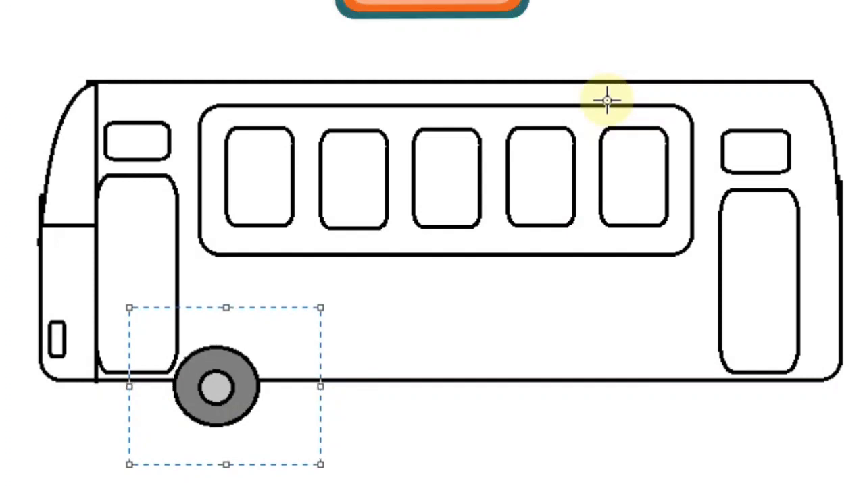
pyautogui.press('Up')
pyautogui.press('Up')
pyautogui.press('Up')
pyautogui.press('Up')
pyautogui.press('Up')
pyautogui.press('Up')
pyautogui.press('Up')
pyautogui.press('Up')
pyautogui.press('Up')
pyautogui.press('Up')
pyautogui.press('Up')
pyautogui.press('Up')
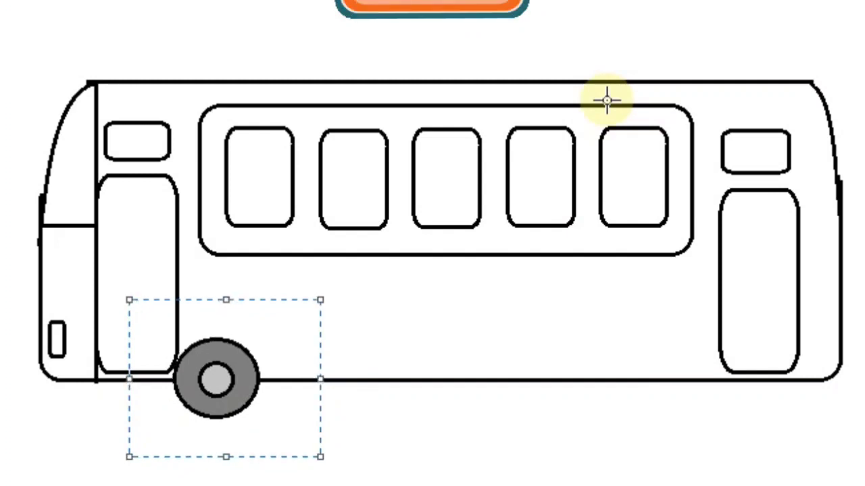
pyautogui.press('Left')
pyautogui.press('Left')
pyautogui.press('Left')
pyautogui.press('Left')
pyautogui.press('Left')
pyautogui.press('Left')
pyautogui.press('Left')
pyautogui.press('Left')
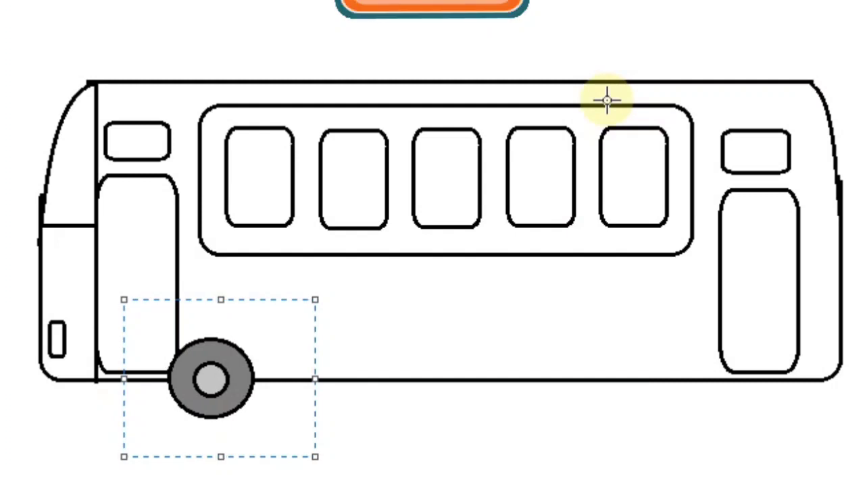
pyautogui.press('Right')
pyautogui.press('Right')
pyautogui.press('Left')
pyautogui.press('Left')
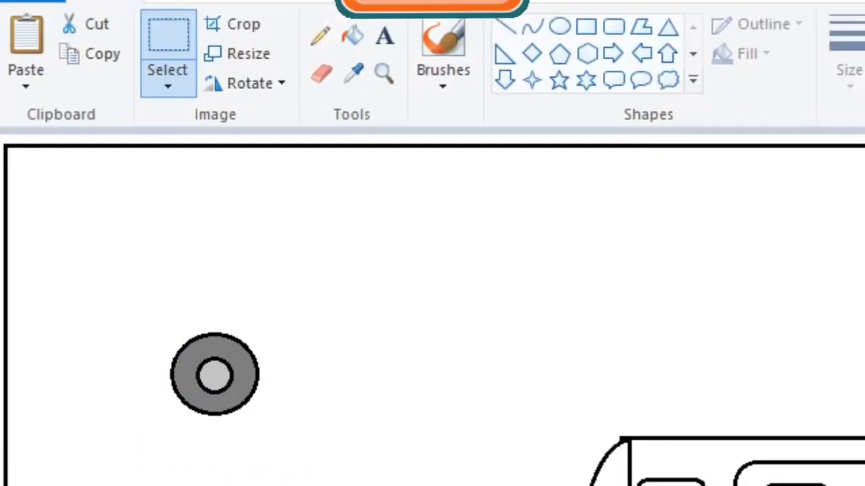
# Select the original wheel again and place a pasted copy on the bus's lower edge beside the rear door
pyautogui.click(162, 34)
pyautogui.moveTo(138, 297); pyautogui.dragTo(289, 457)
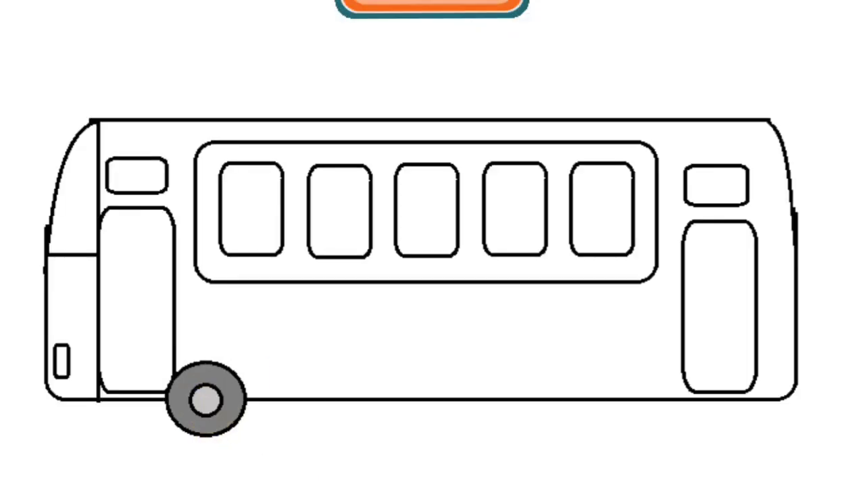
pyautogui.hotkey('ctrl', 'v')
pyautogui.moveTo(169, 335); pyautogui.dragTo(649, 406)
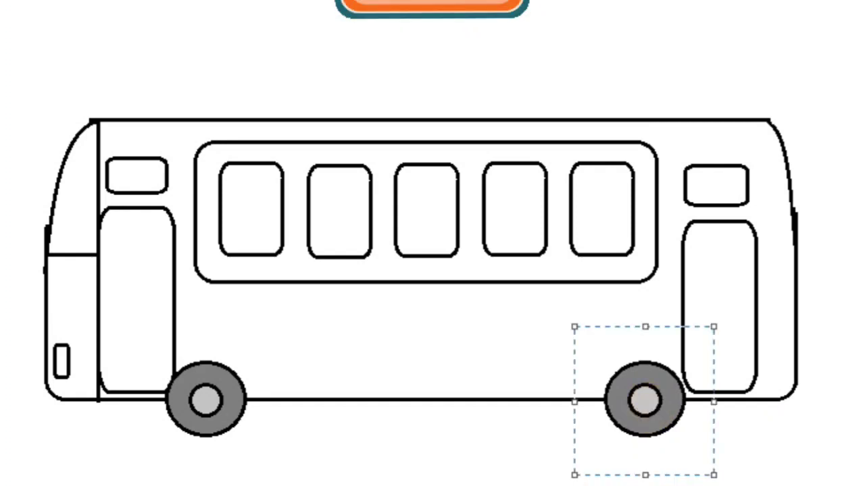
# Nudge the rear wheel towards the rear door, level it with the front wheel, and deselect it
pyautogui.press('Right')
pyautogui.press('Right')
pyautogui.press('Right')
pyautogui.press('Right')
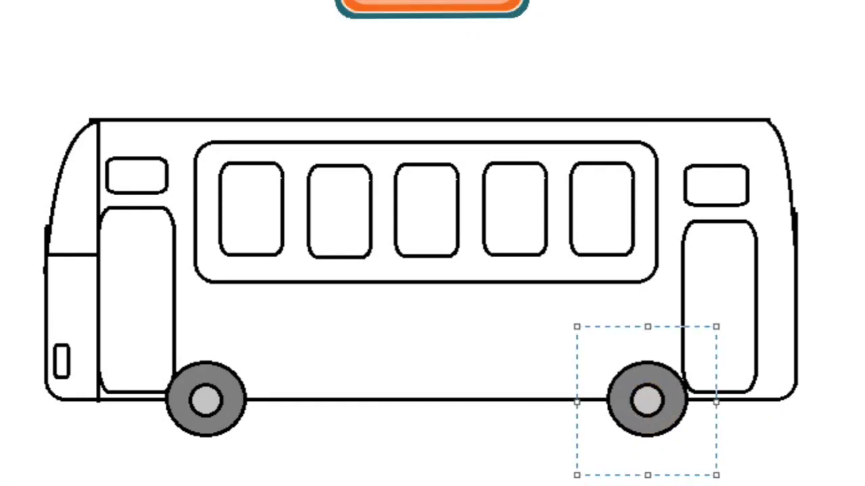
pyautogui.press('Up')
pyautogui.press('Up')
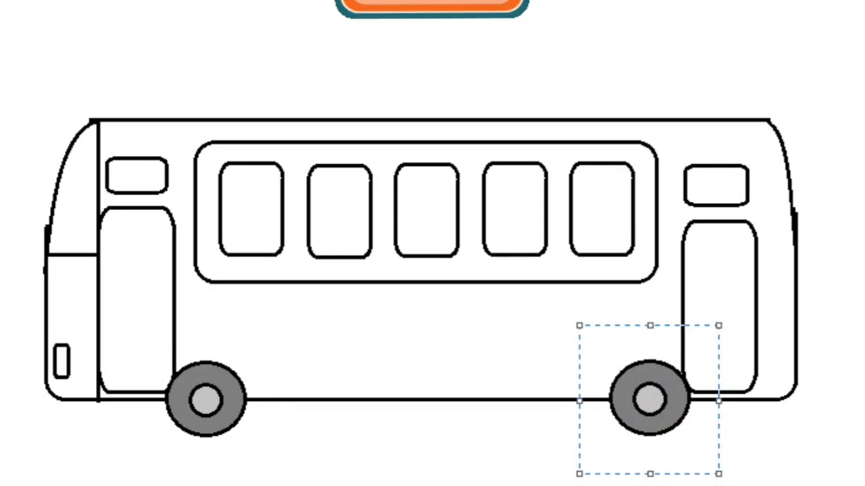
pyautogui.press('Down')
pyautogui.press('Right')
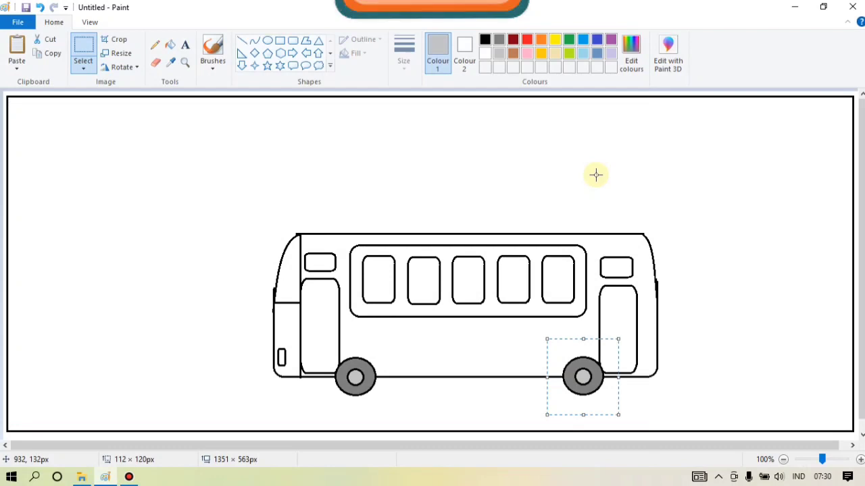
pyautogui.click(595, 174)
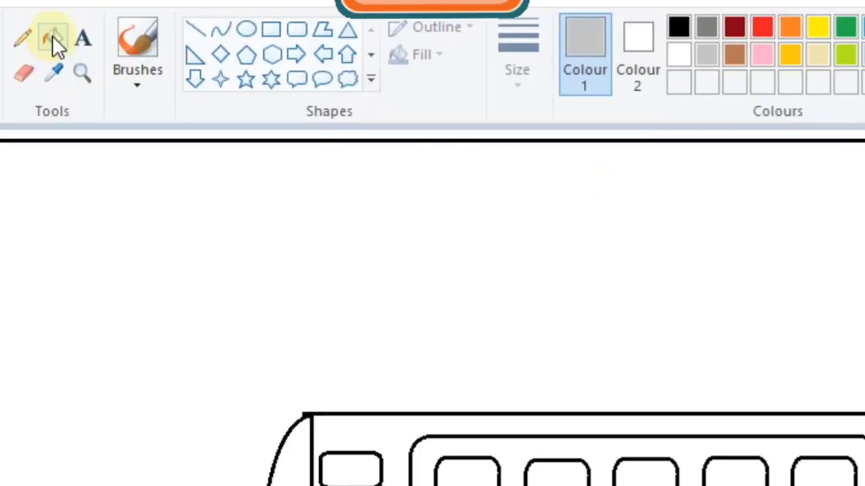
# Fill the main bus body and the lower front section below the windscreen with yellow
pyautogui.click(54, 39)
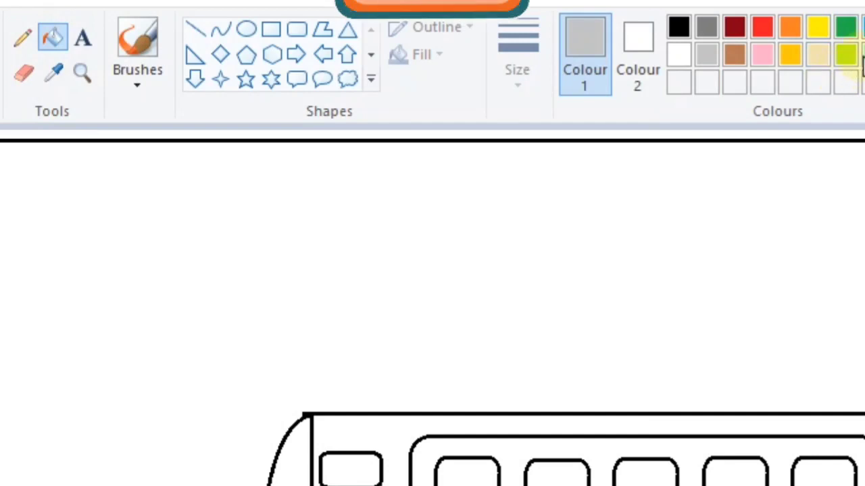
pyautogui.click(820, 26)
pyautogui.click(427, 348)
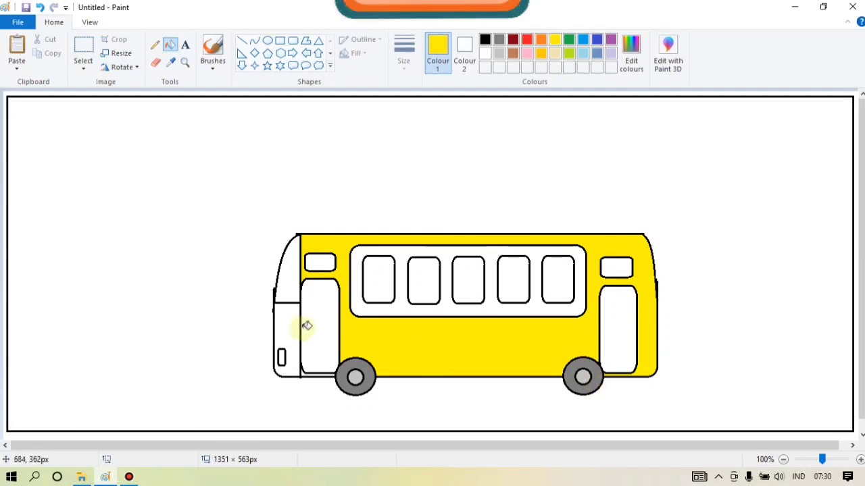
pyautogui.click(297, 327)
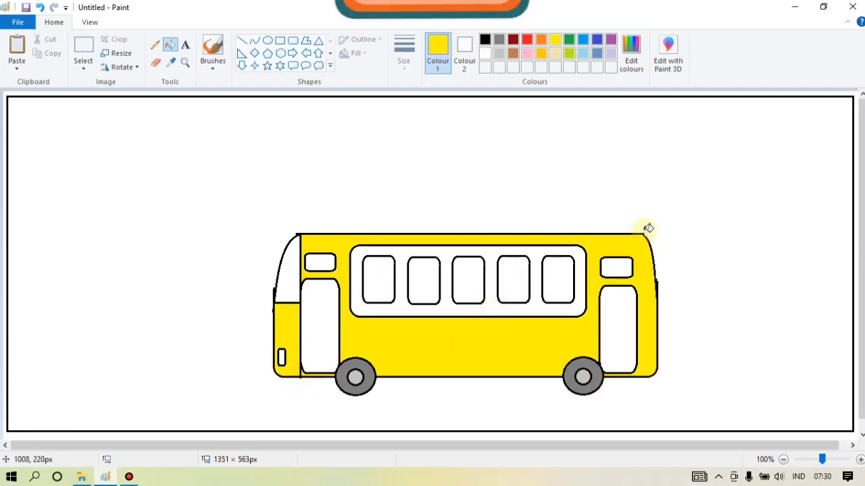
# Fill the five side windows and the two small windows above the doors with Turquoise, and the windscreen with light blue
pyautogui.click(585, 45)
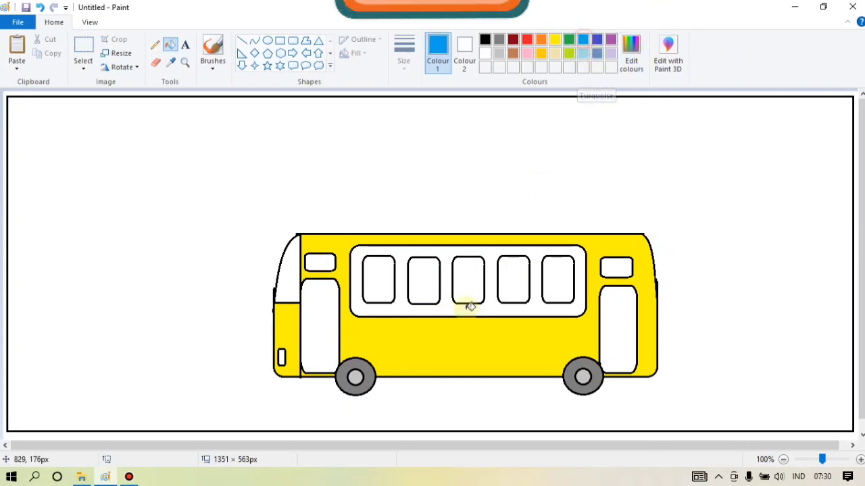
pyautogui.click(378, 266)
pyautogui.click(426, 277)
pyautogui.click(467, 275)
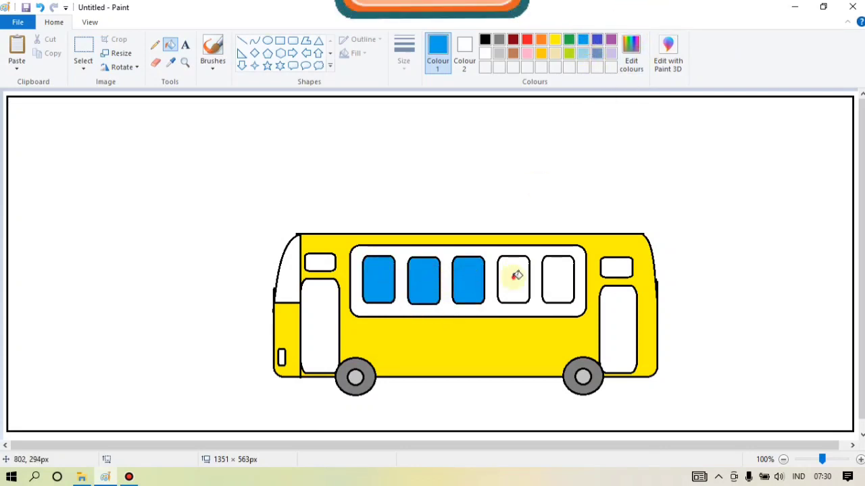
pyautogui.click(514, 277)
pyautogui.click(557, 280)
pyautogui.click(616, 267)
pyautogui.click(319, 262)
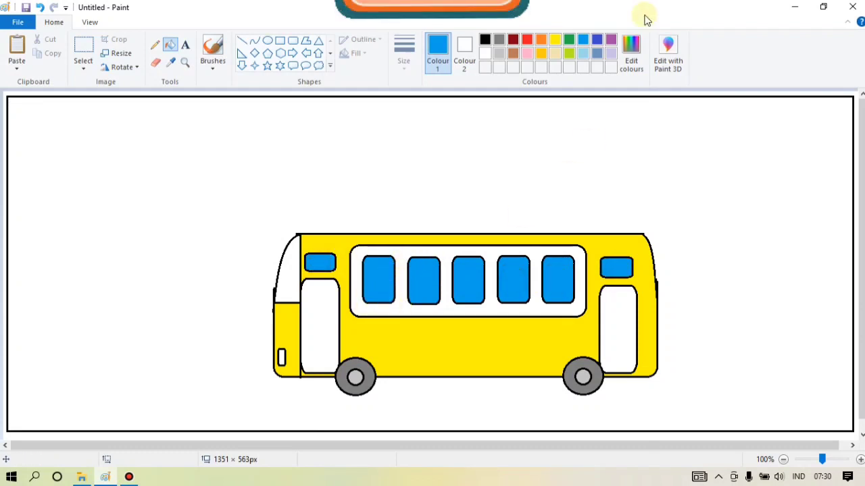
pyautogui.click(582, 53)
pyautogui.click(293, 275)
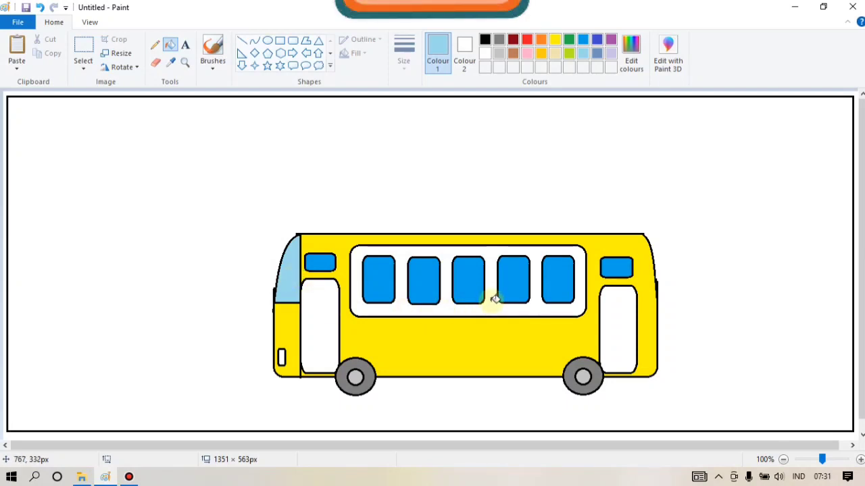
# Try dark blue on the panel around the five side windows, and replace it with green
pyautogui.click(597, 41)
pyautogui.click(534, 301)
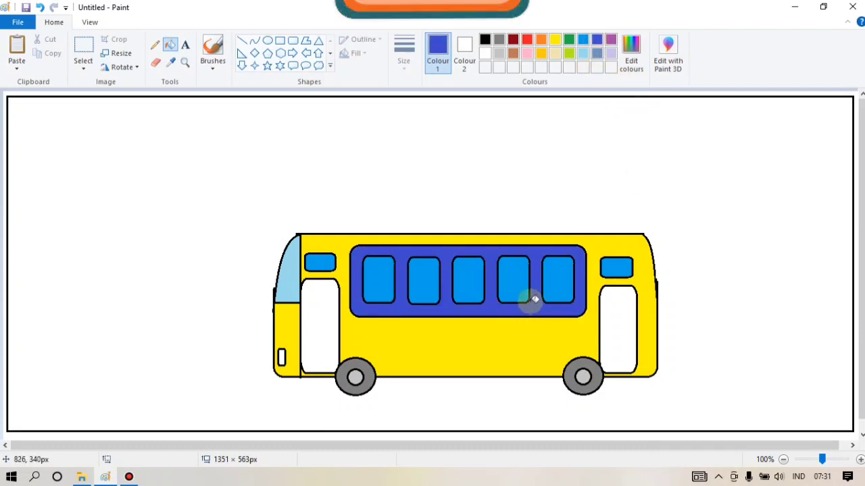
pyautogui.click(570, 39)
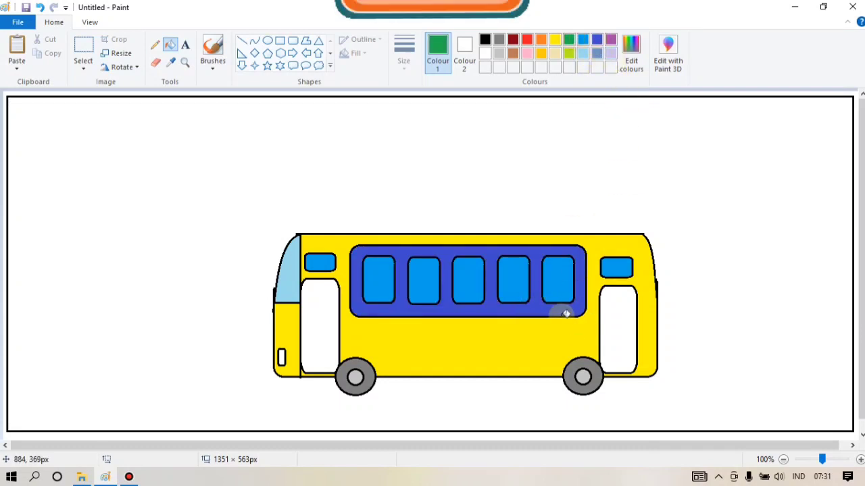
pyautogui.click(562, 307)
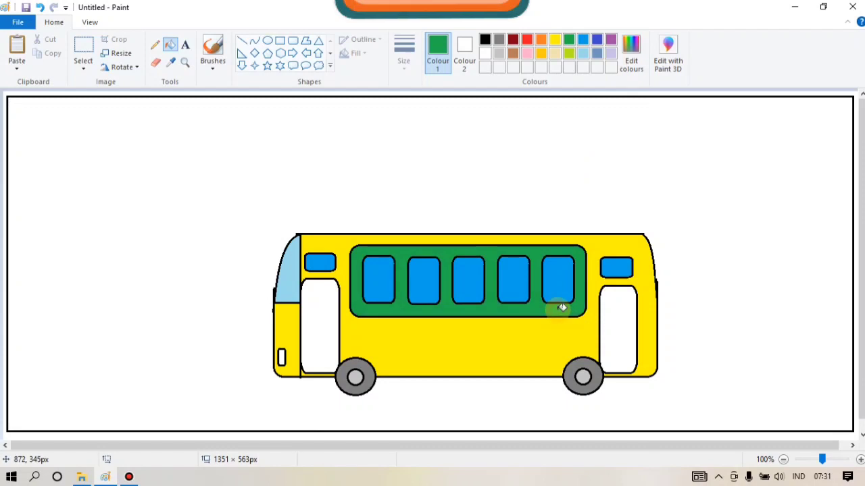
# Fill both bus doors with Turquoise and the small headlight at the front with orange
pyautogui.click(582, 39)
pyautogui.click(621, 316)
pyautogui.click(320, 320)
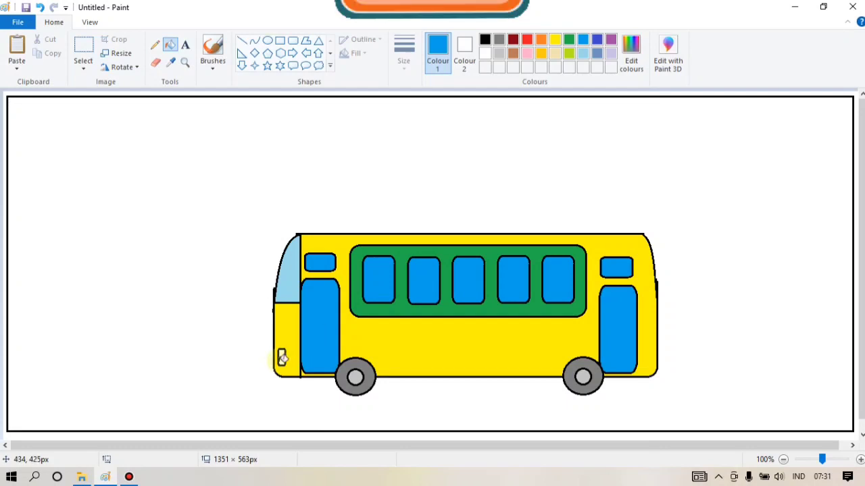
pyautogui.click(541, 39)
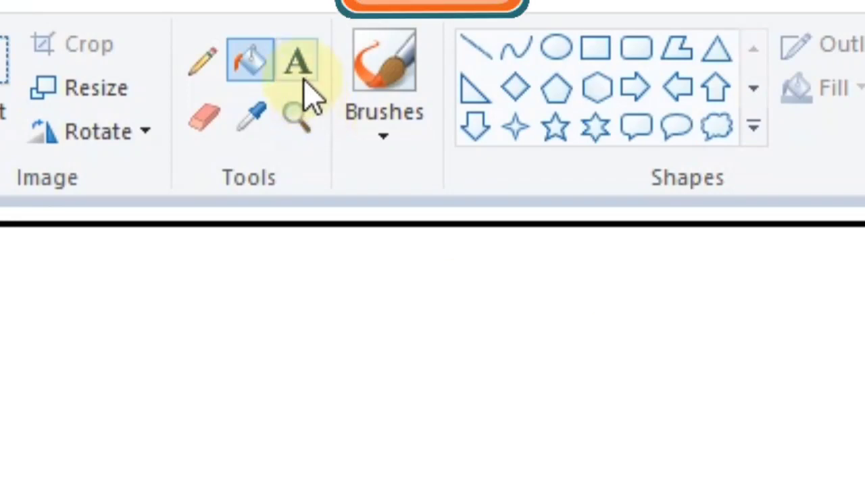
# Create a wide text box on the yellow bus side, below the green window panel and between the wheels
pyautogui.click(295, 57)
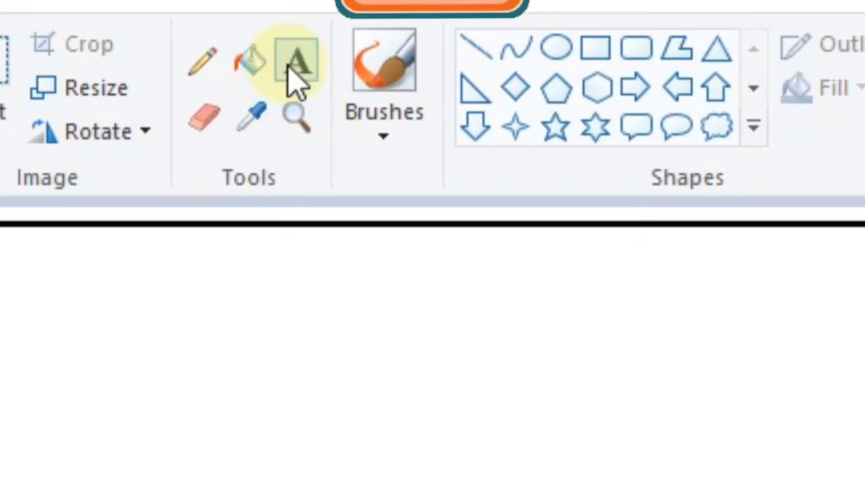
pyautogui.click(295, 74)
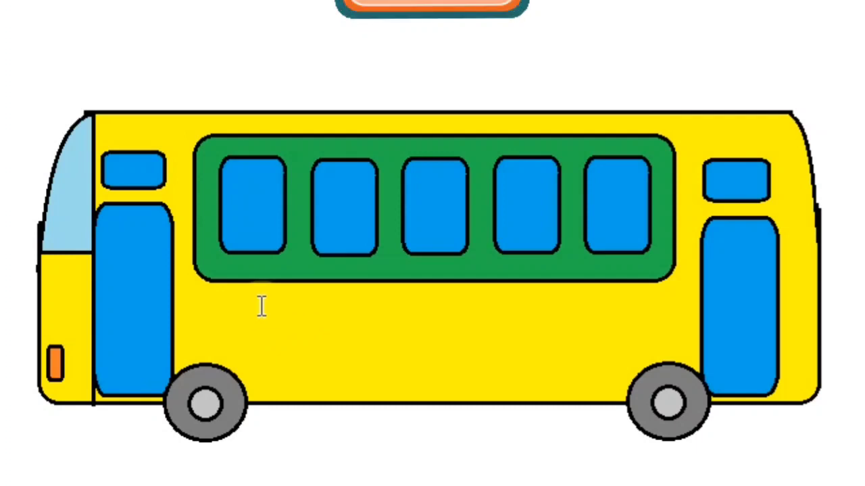
pyautogui.moveTo(262, 307); pyautogui.dragTo(613, 383)
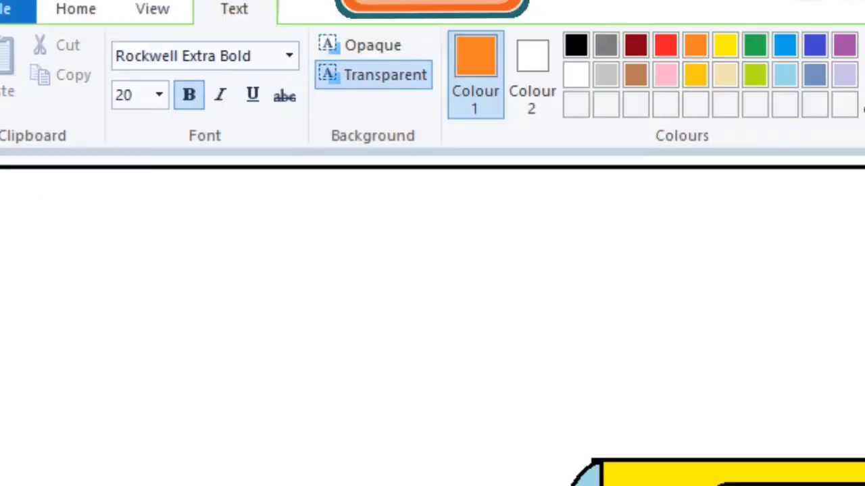
# Format the text box's lettering as Cooper Black, size 20, in red
pyautogui.click(291, 53)
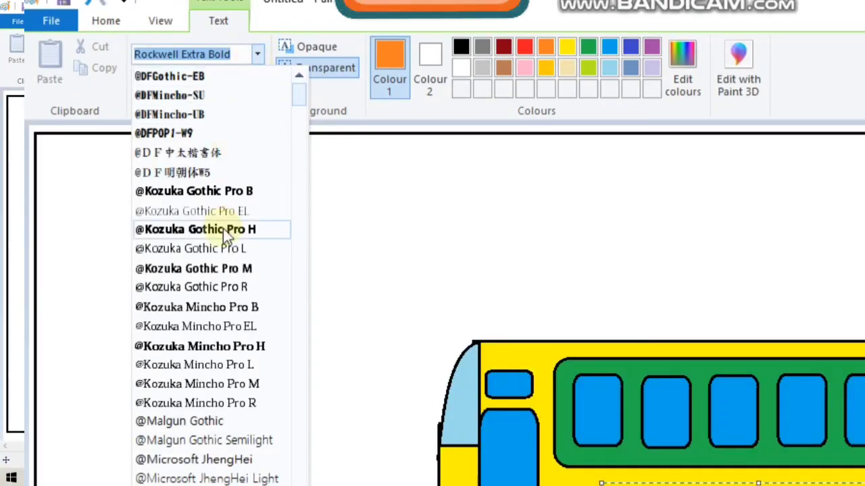
pyautogui.scroll(-10, 200, 324)
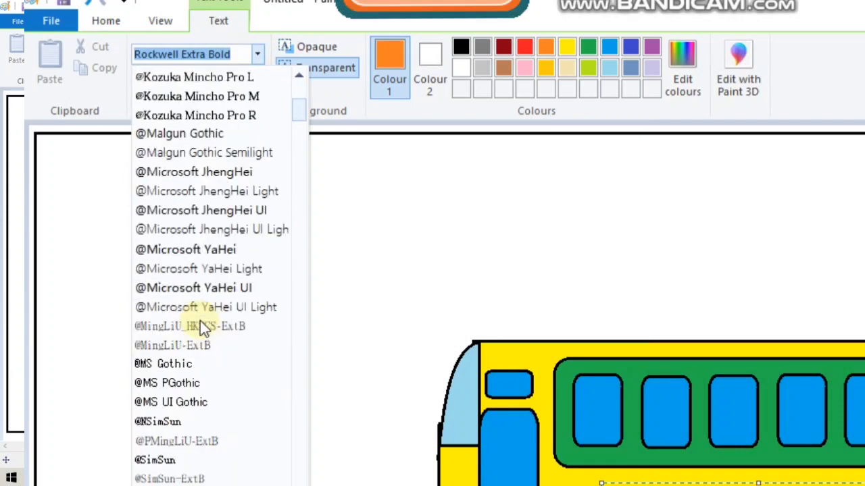
pyautogui.scroll(-3, 198, 326)
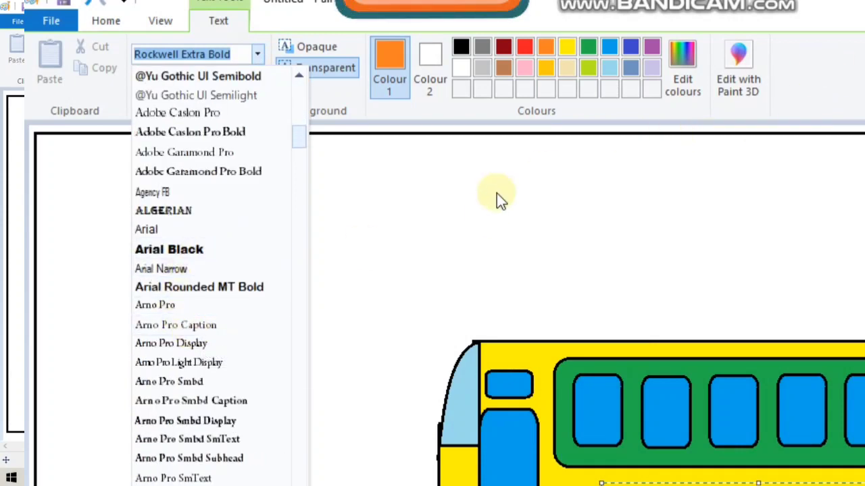
pyautogui.scroll(-1, 193, 241)
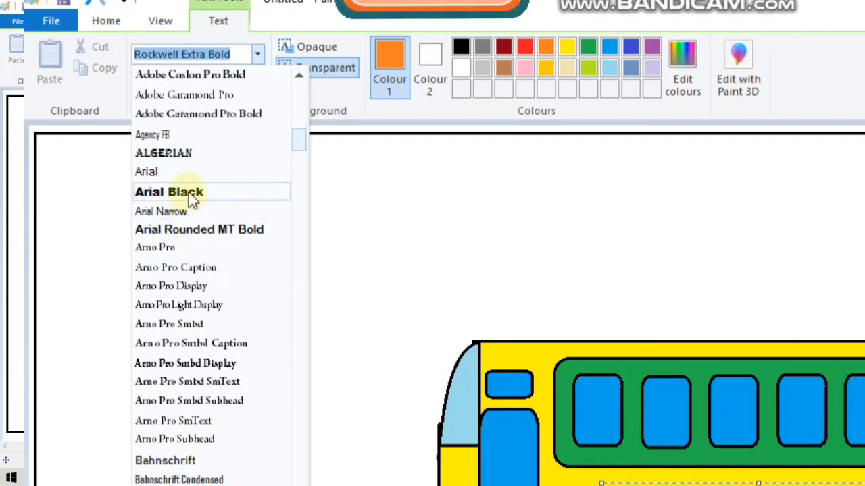
pyautogui.scroll(-10, 189, 195)
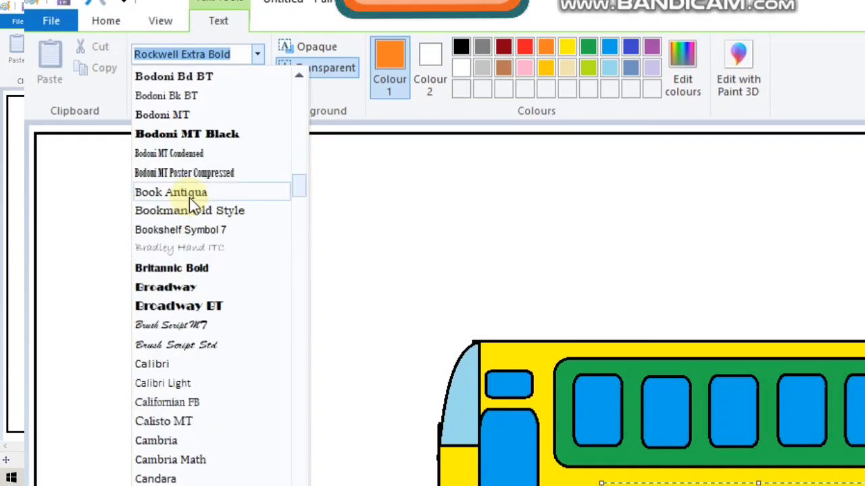
pyautogui.scroll(-10, 189, 198)
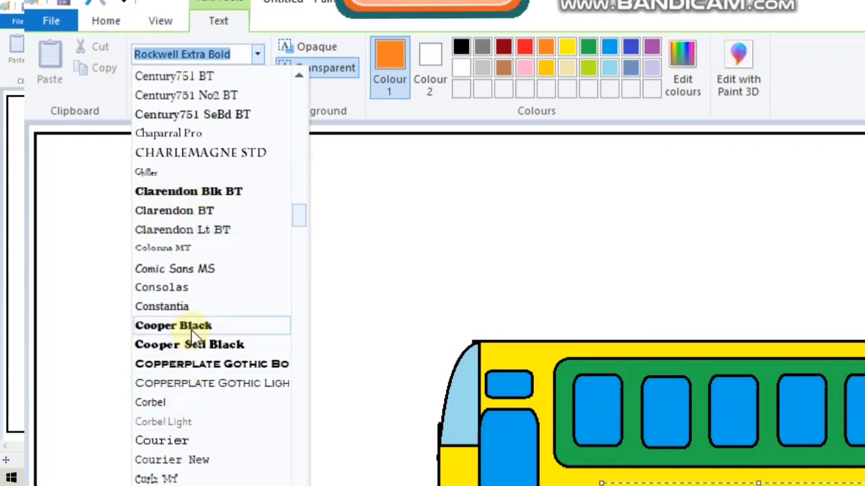
pyautogui.click(193, 328)
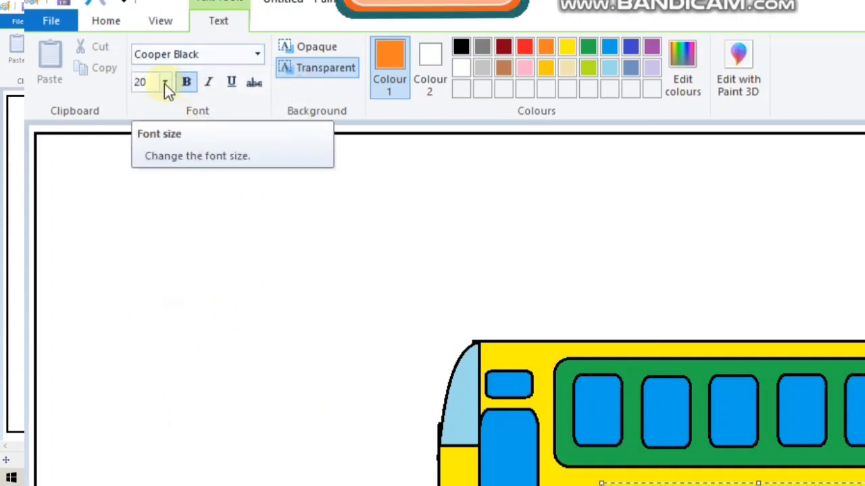
pyautogui.click(164, 84)
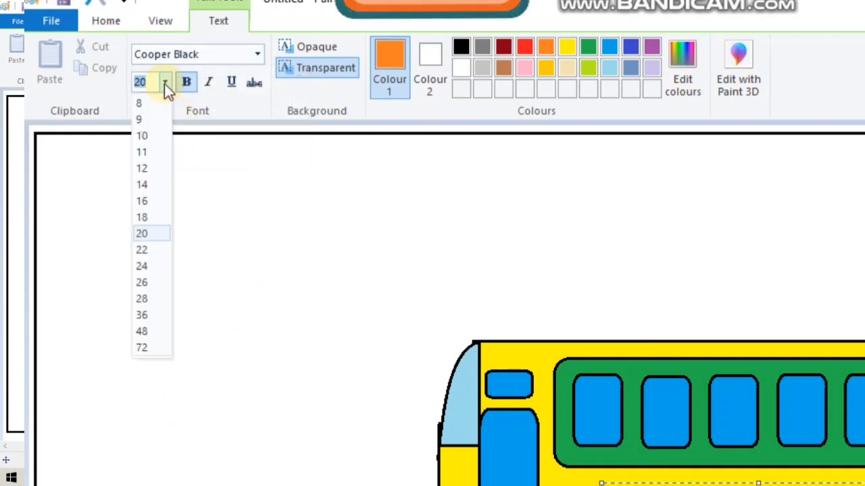
pyautogui.click(141, 234)
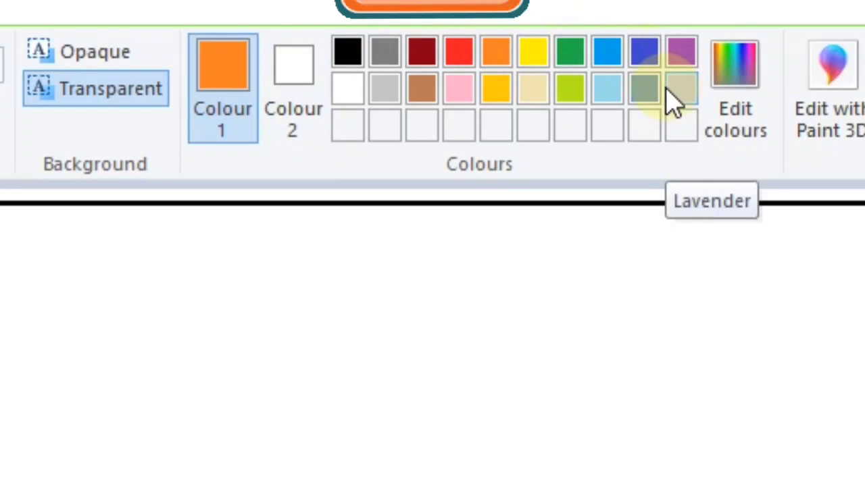
pyautogui.click(459, 59)
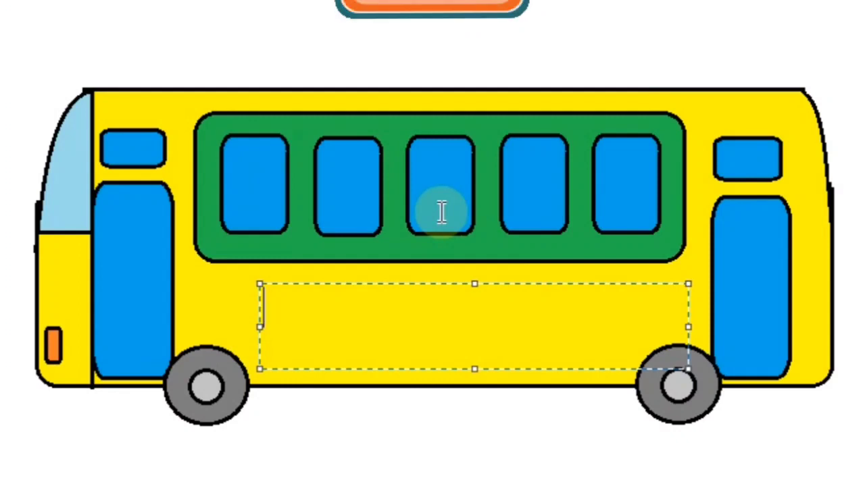
# Enter TRANS BANDUNG as the label on the bus side, and replace it with BUS SEKOLAH
pyautogui.write('TR')
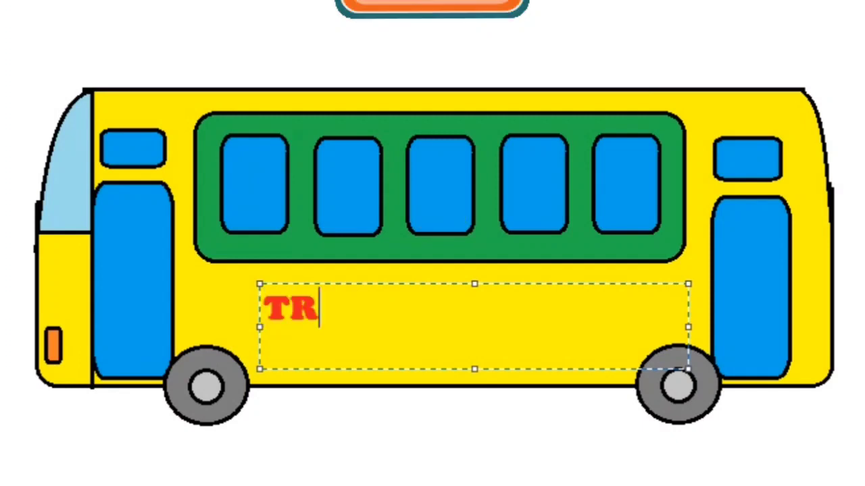
pyautogui.write('ANS BANDUNG')
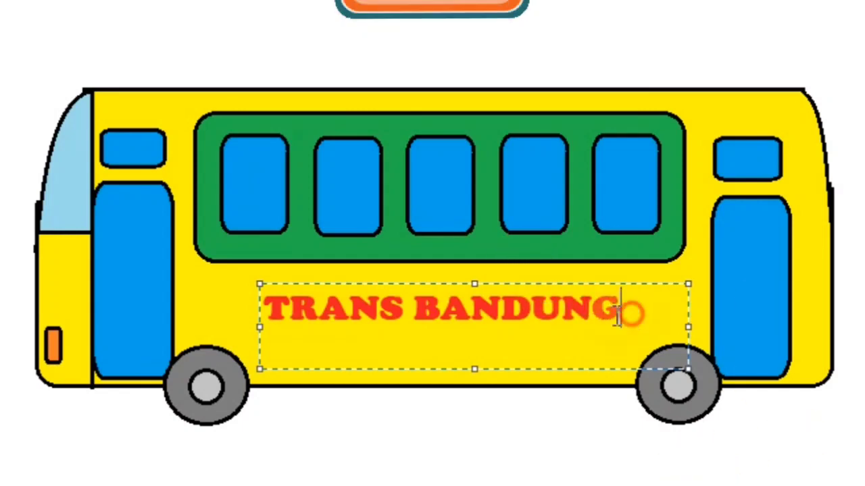
pyautogui.moveTo(625, 310); pyautogui.dragTo(267, 314)
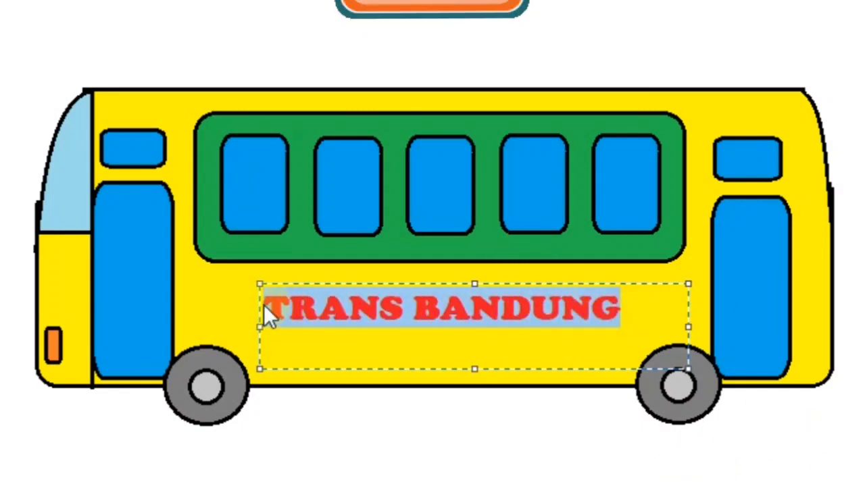
pyautogui.write('B')
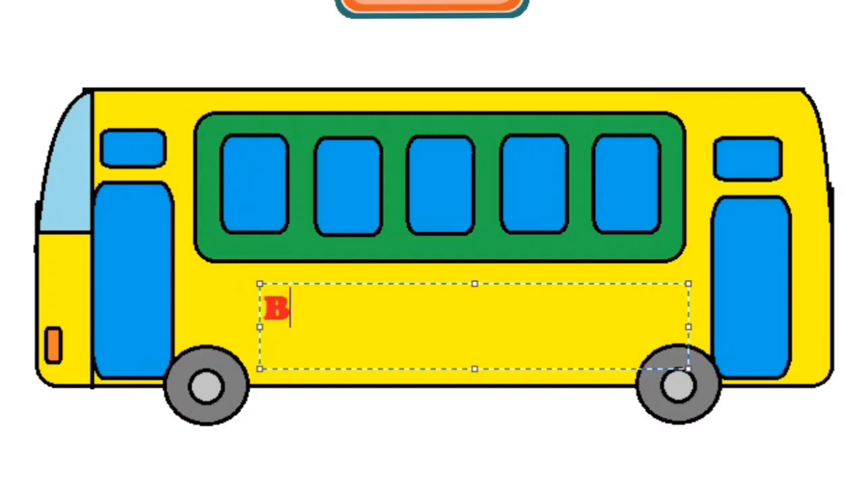
pyautogui.write('US SEKOLAH')
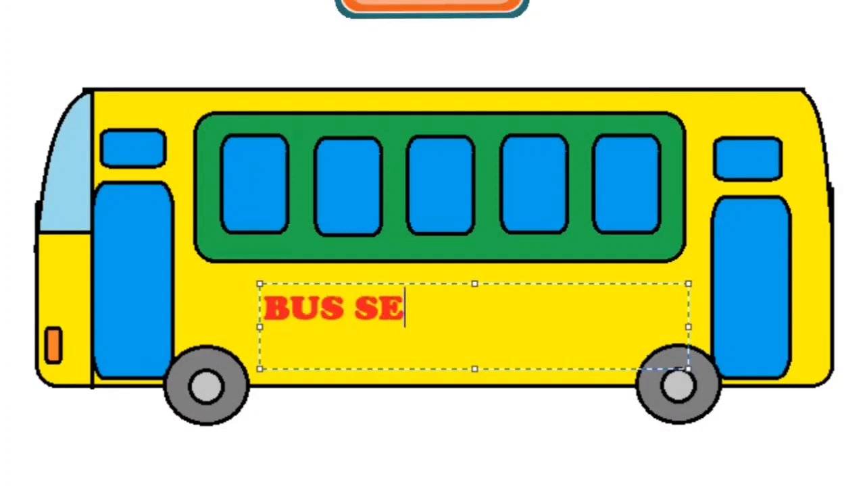